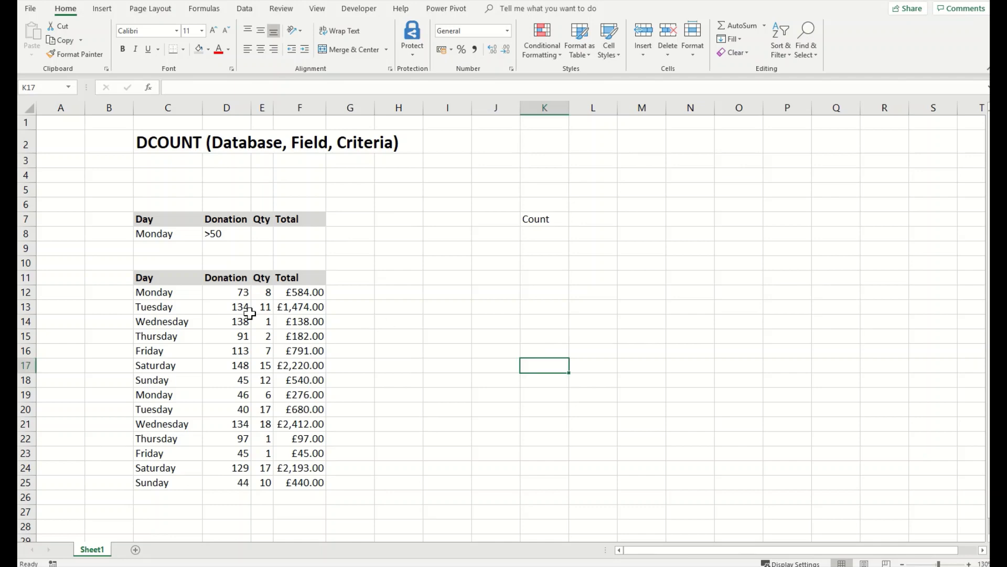
Review the Monday and >50 criteria in C7:F8 and the donations table C11:F25
{"action": "left_click_drag", "start_coordinate": [180, 219], "coordinate": [307, 234]}
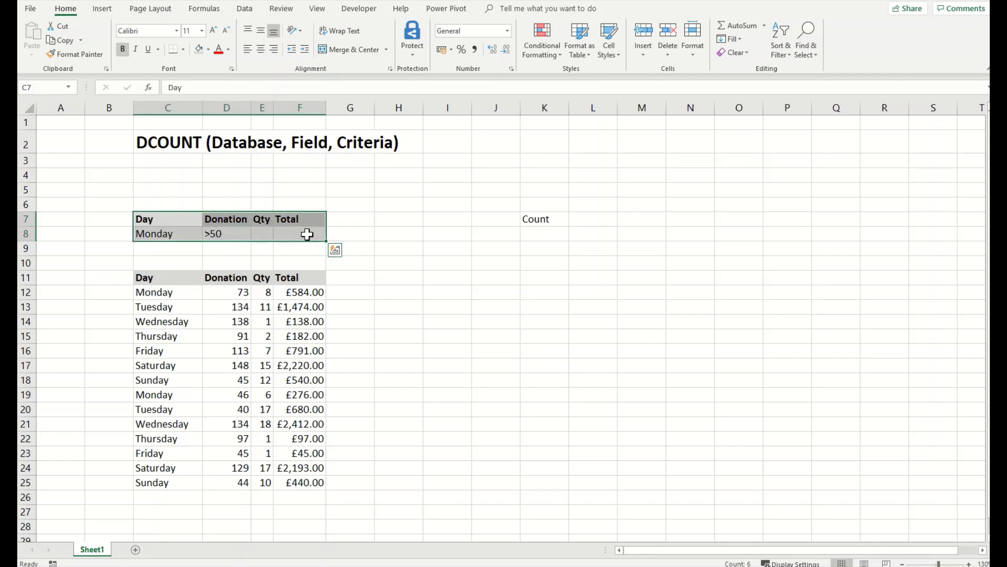
{"action": "left_click_drag", "start_coordinate": [169, 278], "coordinate": [294, 480]}
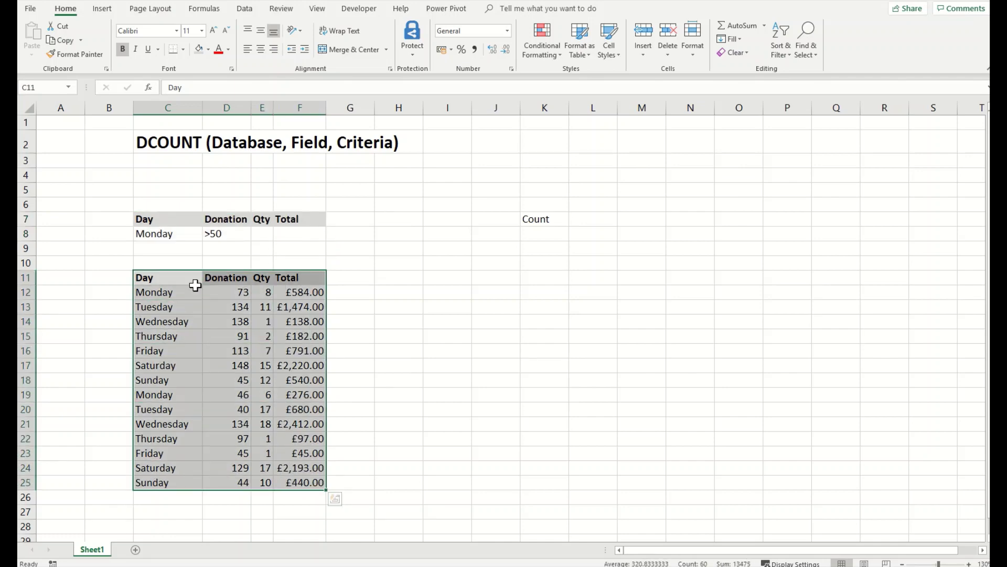
{"action": "left_click", "coordinate": [187, 233]}
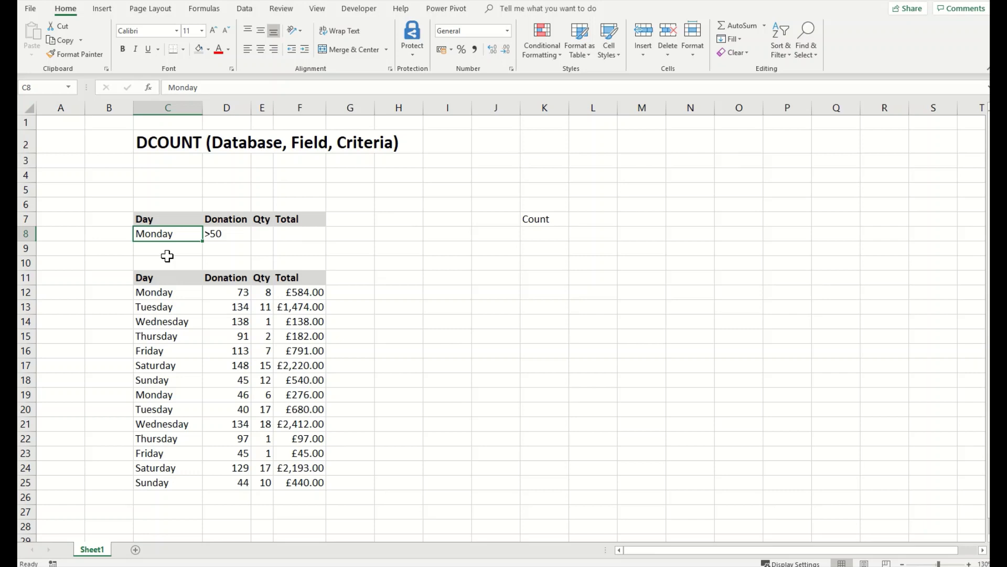
{"action": "left_click", "coordinate": [220, 235]}
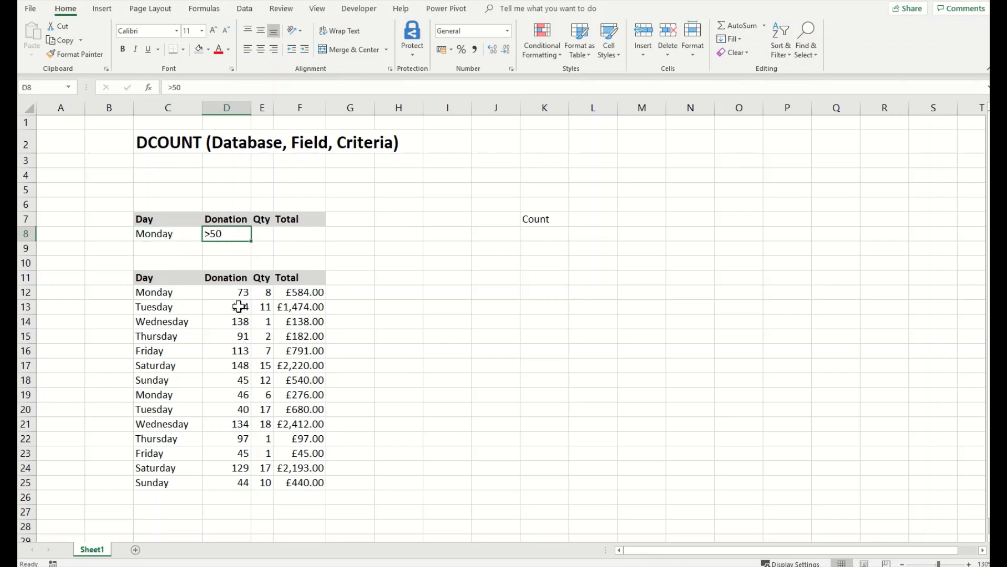
Fill the first Monday record's Day and Donation cells C12:D12 (donation 73) orange
{"action": "left_click_drag", "start_coordinate": [187, 289], "coordinate": [243, 292]}
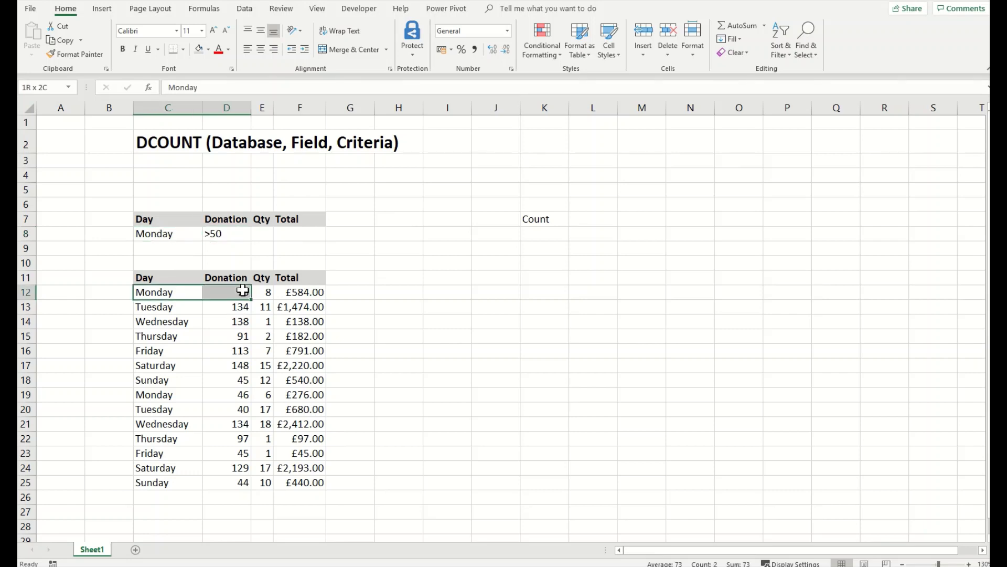
{"action": "left_click", "coordinate": [209, 49]}
{"action": "left_click", "coordinate": [224, 149]}
Select the second Monday record's day and donation, then row 12's donation, qty and total
{"action": "left_click", "coordinate": [192, 393]}
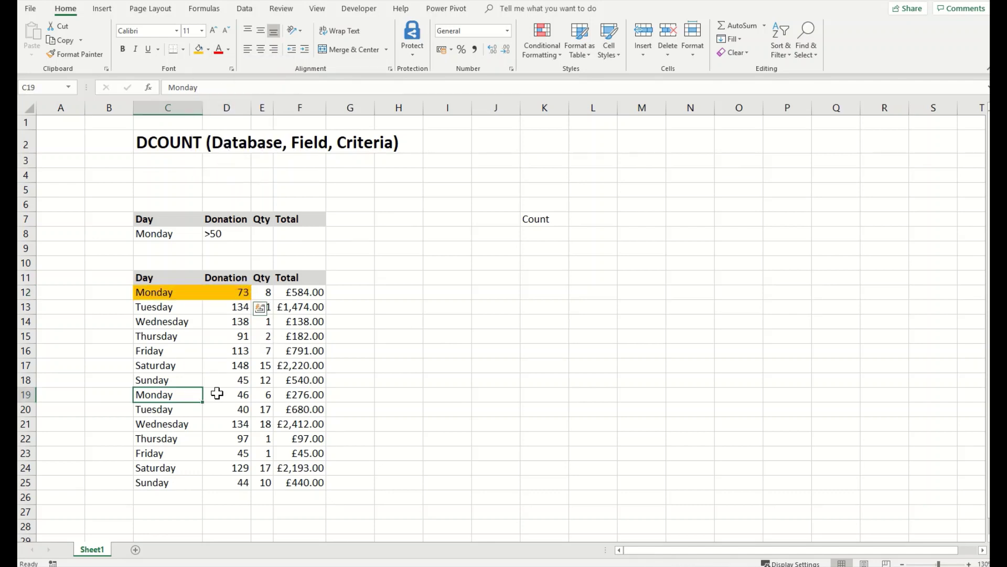
{"action": "left_click_drag", "start_coordinate": [192, 393], "coordinate": [216, 394]}
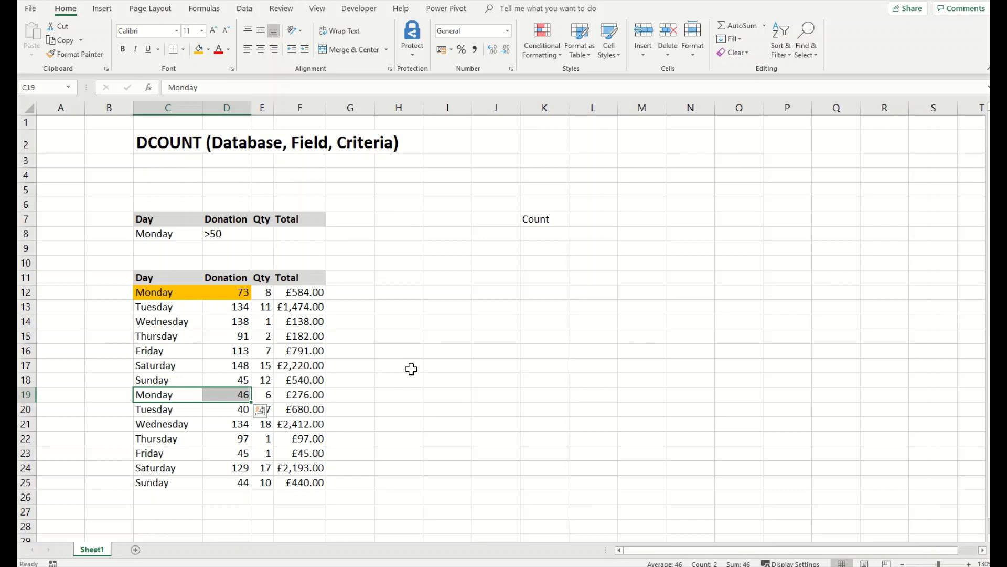
{"action": "left_click", "coordinate": [293, 290]}
{"action": "left_click_drag", "start_coordinate": [210, 291], "coordinate": [323, 296]}
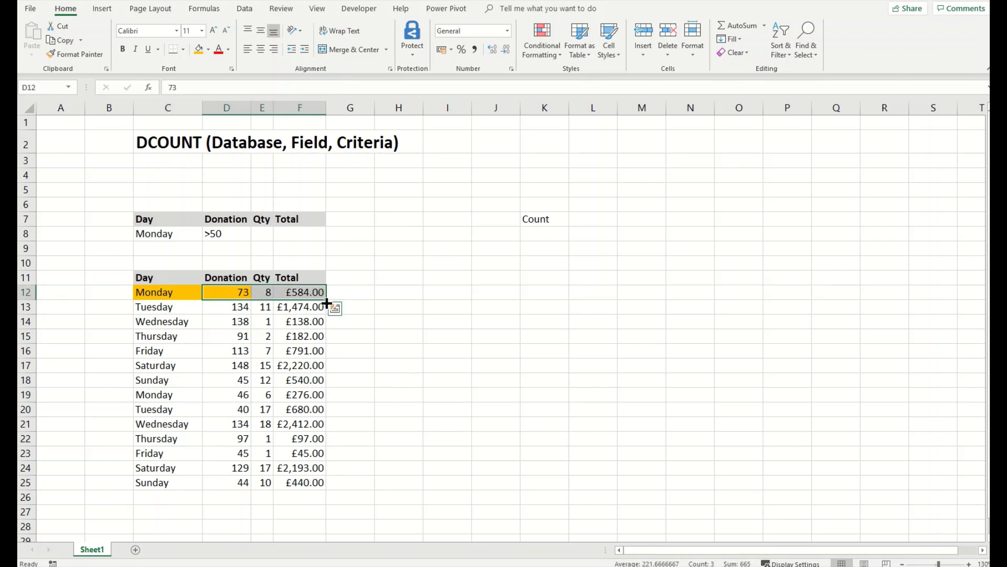
Enter =Dcount( in L7 with the full table C11:F25, headers included, as the database
{"action": "left_click", "coordinate": [580, 220]}
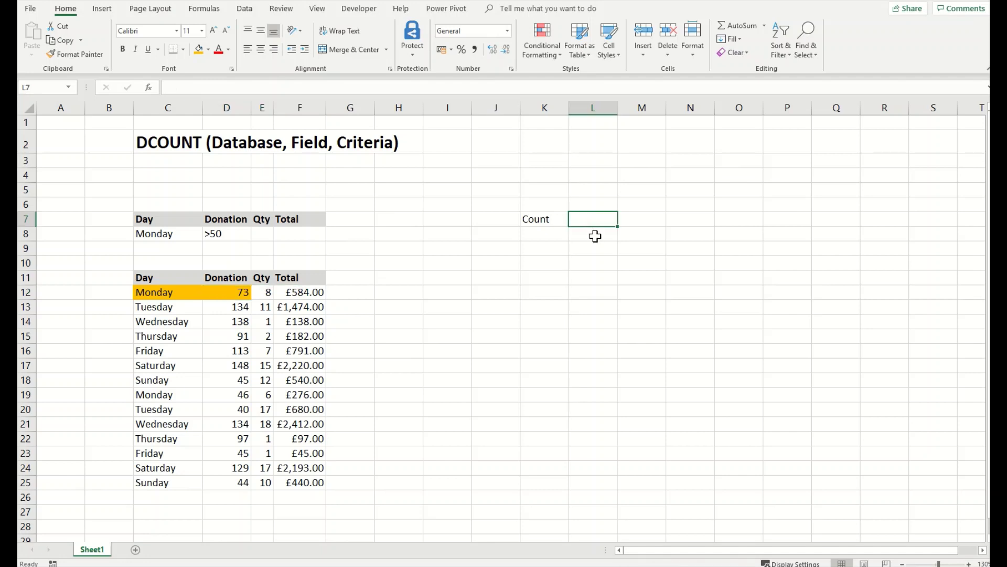
{"action": "type", "text": "=Dco"}
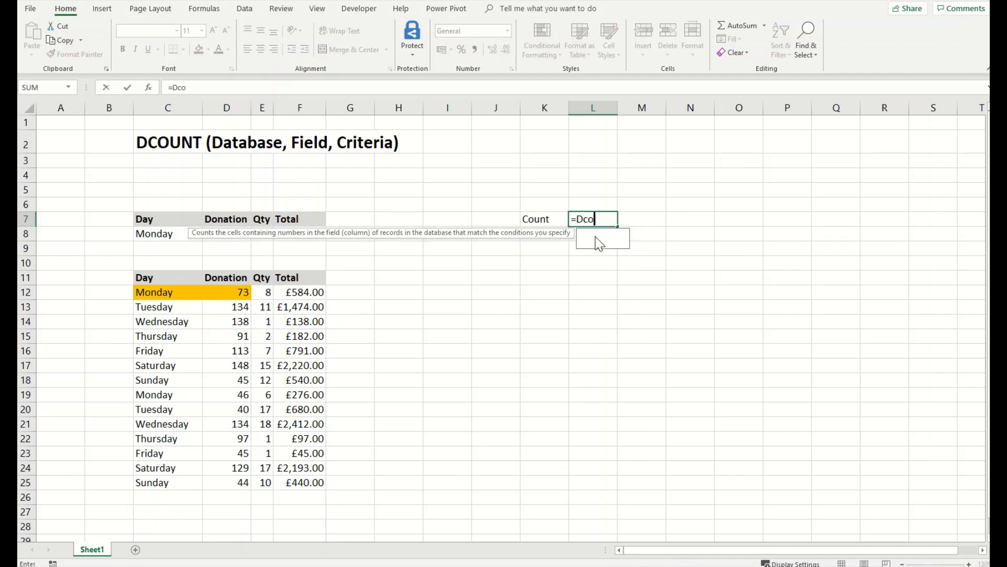
{"action": "type", "text": "unt"}
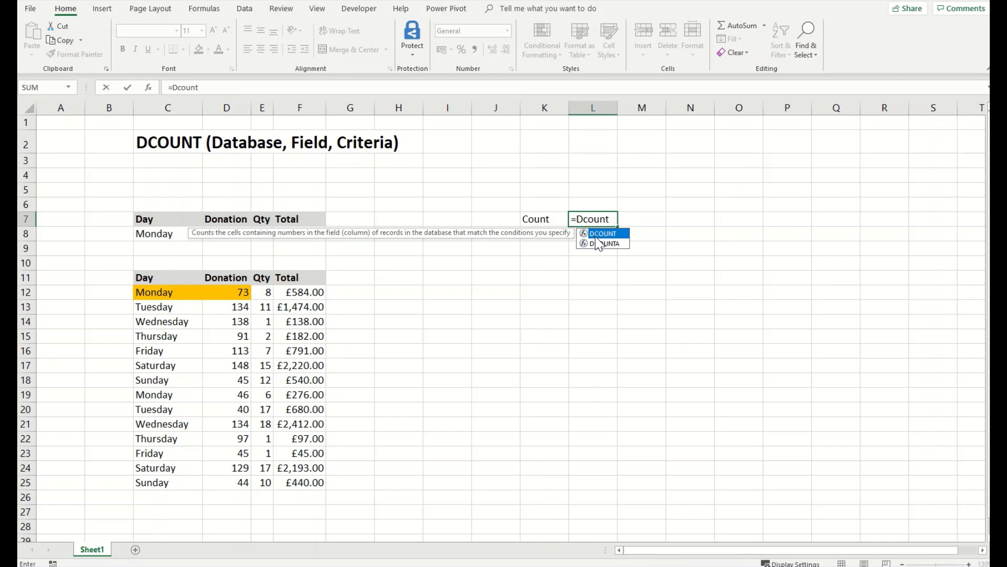
{"action": "type", "text": "("}
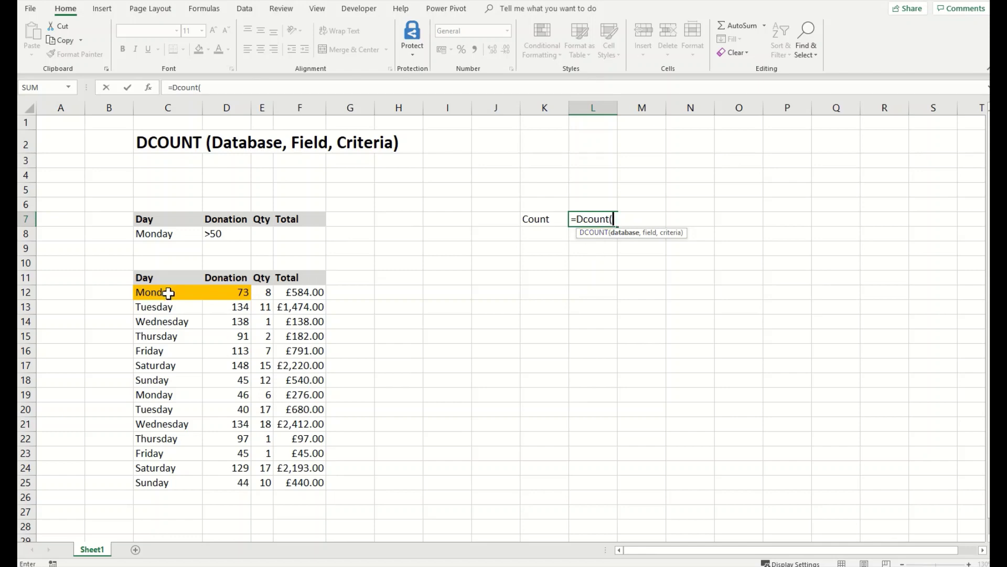
{"action": "left_click_drag", "start_coordinate": [169, 292], "coordinate": [173, 482]}
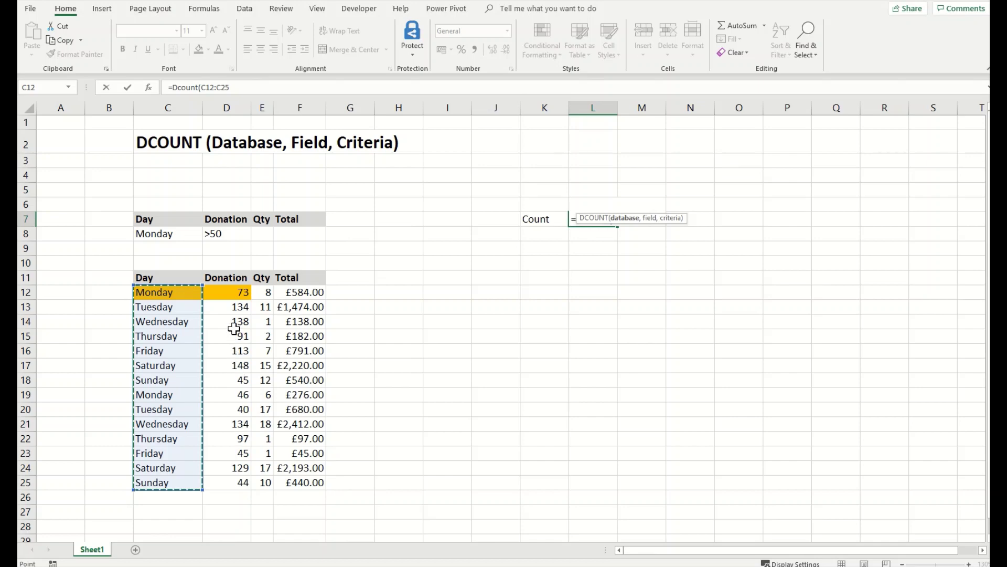
{"action": "left_click_drag", "start_coordinate": [180, 290], "coordinate": [293, 484]}
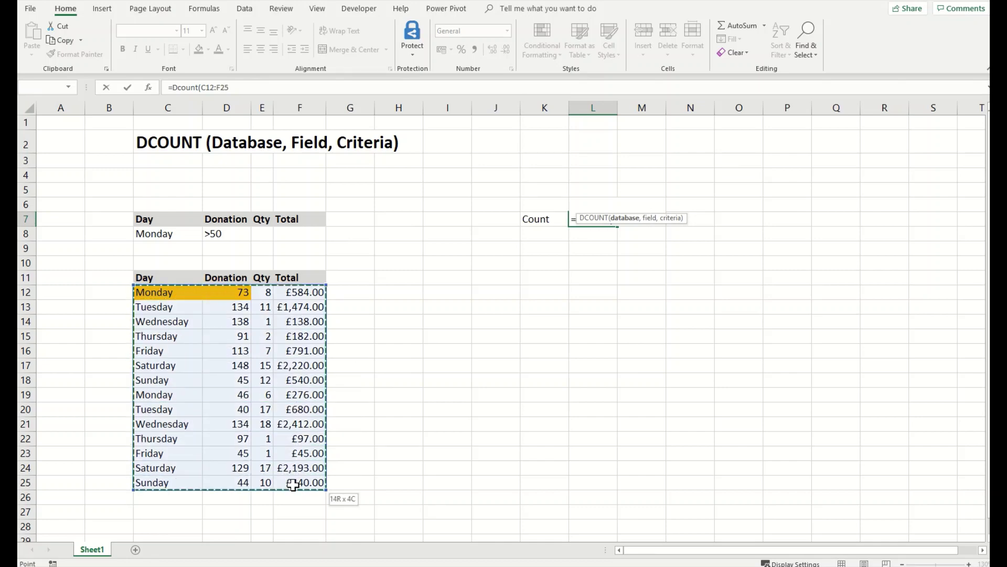
{"action": "left_click_drag", "start_coordinate": [178, 276], "coordinate": [288, 487]}
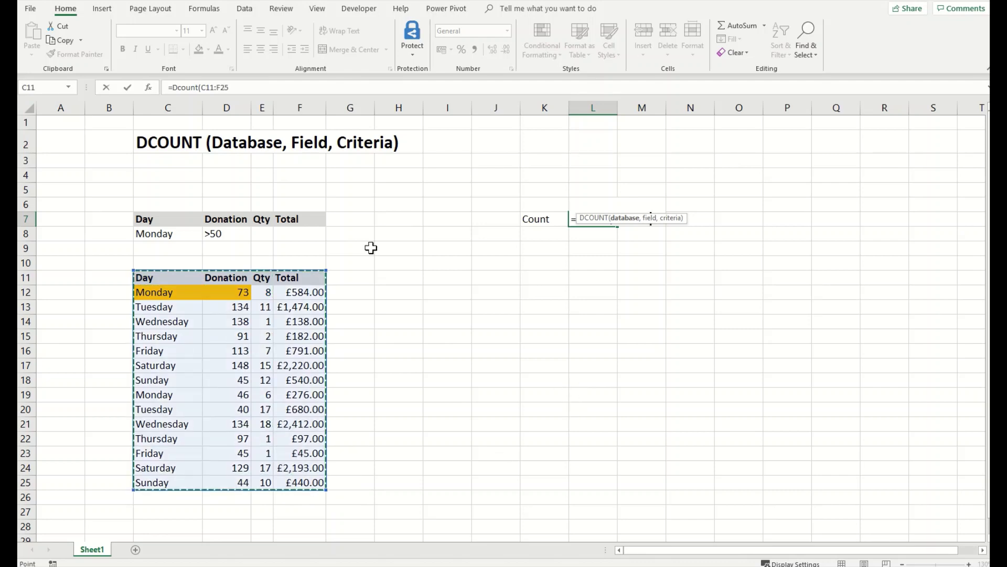
{"action": "left_click", "coordinate": [242, 90]}
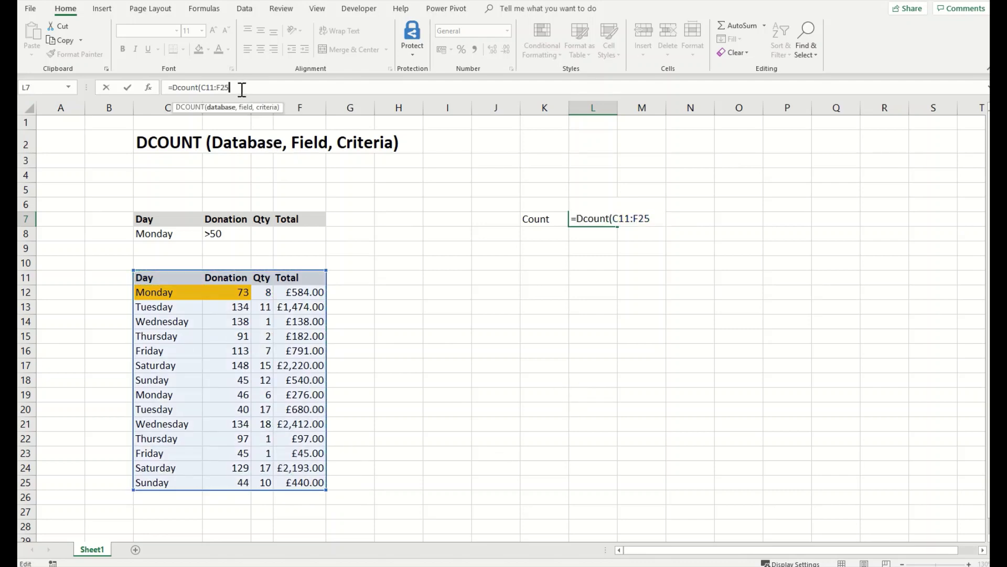
Complete the formula as =DCOUNT(C11:F25,"Total",C7:D8), which returns 1
{"action": "type", "text": ","}
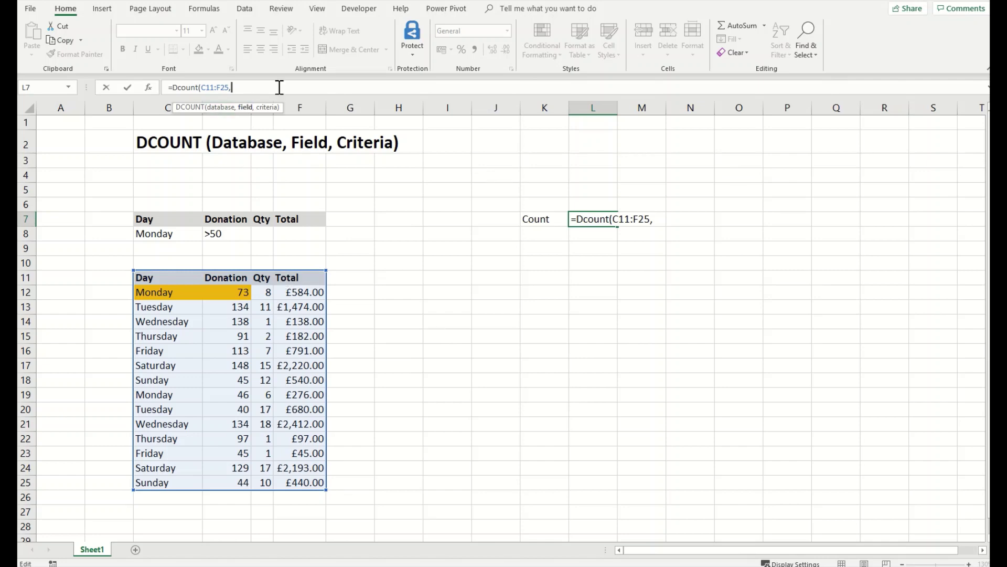
{"action": "type", "text": "@"}
{"action": "key", "text": "BackSpace"}
{"action": "type", "text": "2"}
{"action": "key", "text": "BackSpace"}
{"action": "type", "text": "\"Total\","}
{"action": "left_click_drag", "start_coordinate": [186, 234], "coordinate": [231, 234]}
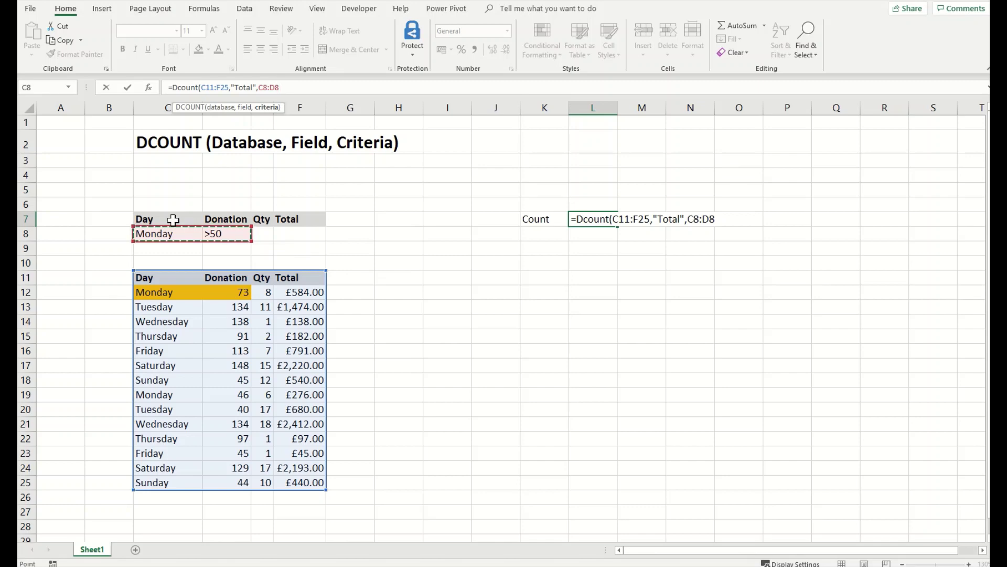
{"action": "left_click_drag", "start_coordinate": [139, 219], "coordinate": [214, 236]}
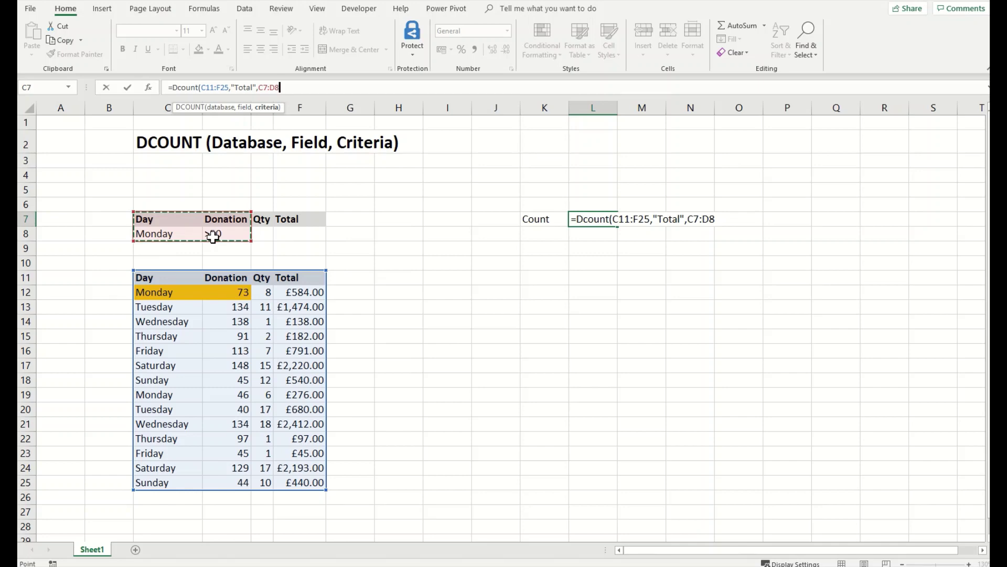
{"action": "type", "text": ")"}
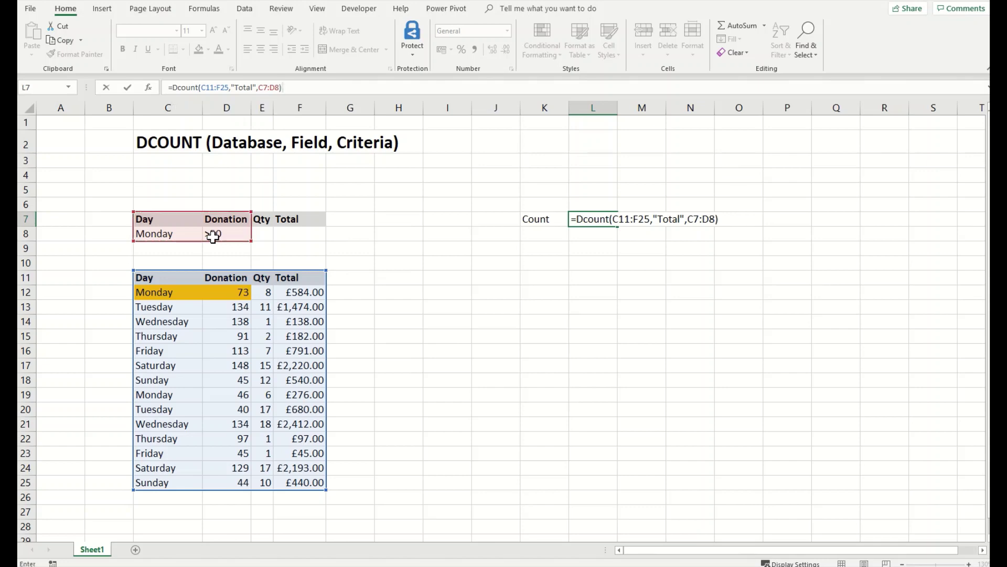
{"action": "key", "text": "Return"}
Fill the second Monday record's Day and Donation cells C19:D19 orange
{"action": "key", "text": "Up"}
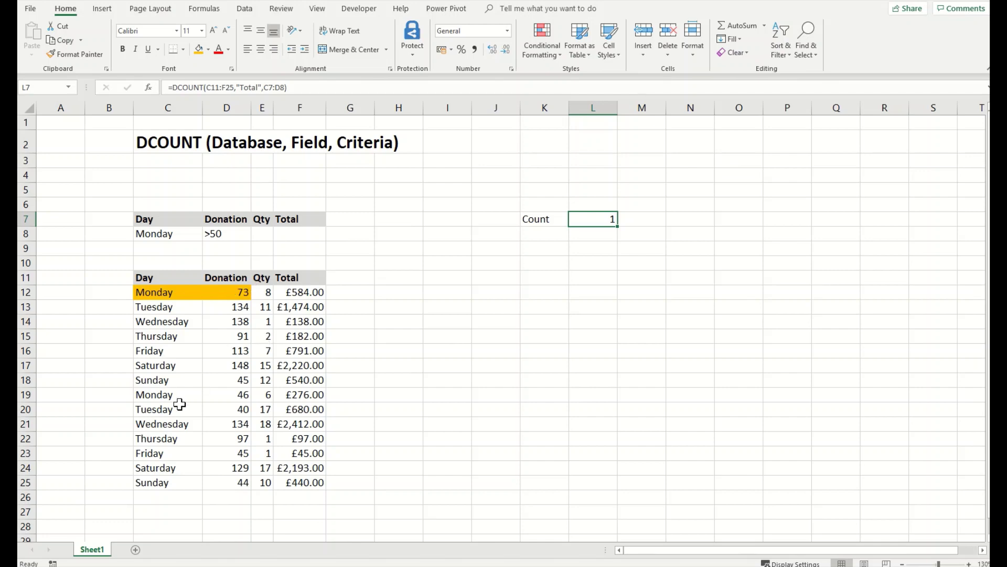
{"action": "left_click_drag", "start_coordinate": [177, 398], "coordinate": [246, 396]}
{"action": "left_click", "coordinate": [198, 49]}
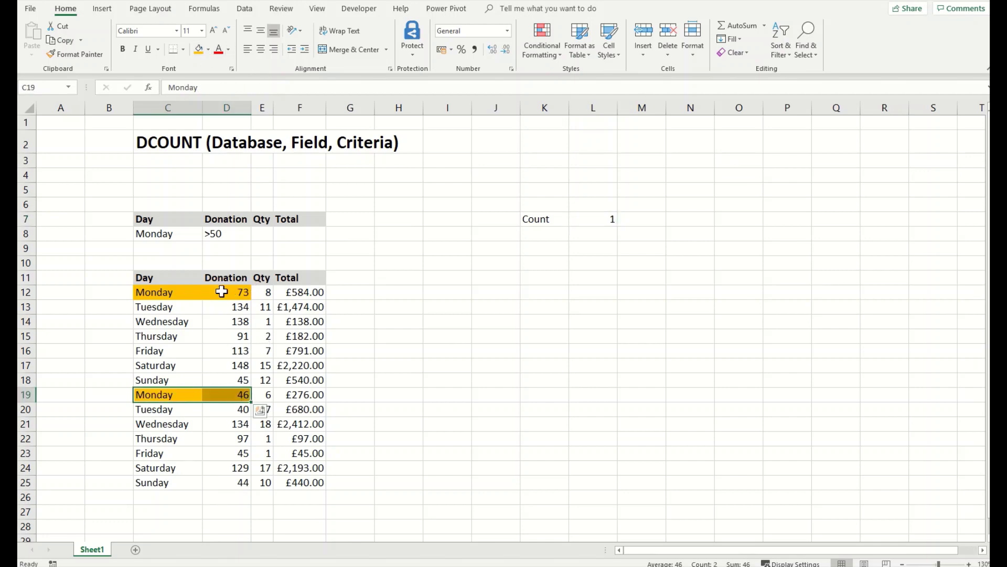
Change the D19 donation from 46 to 56, making the L7 count 2
{"action": "left_click", "coordinate": [231, 397]}
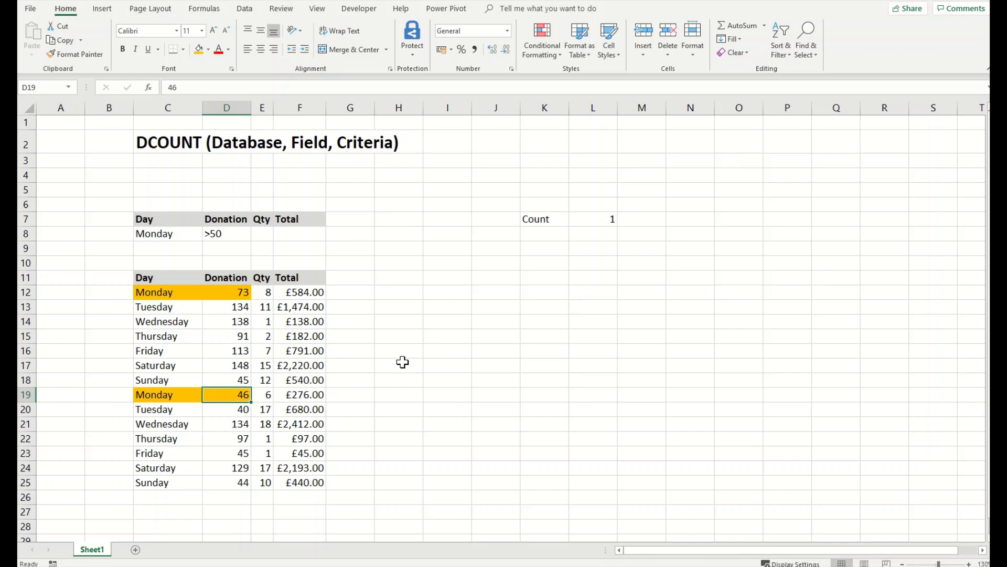
{"action": "type", "text": "56"}
{"action": "key", "text": "Return"}
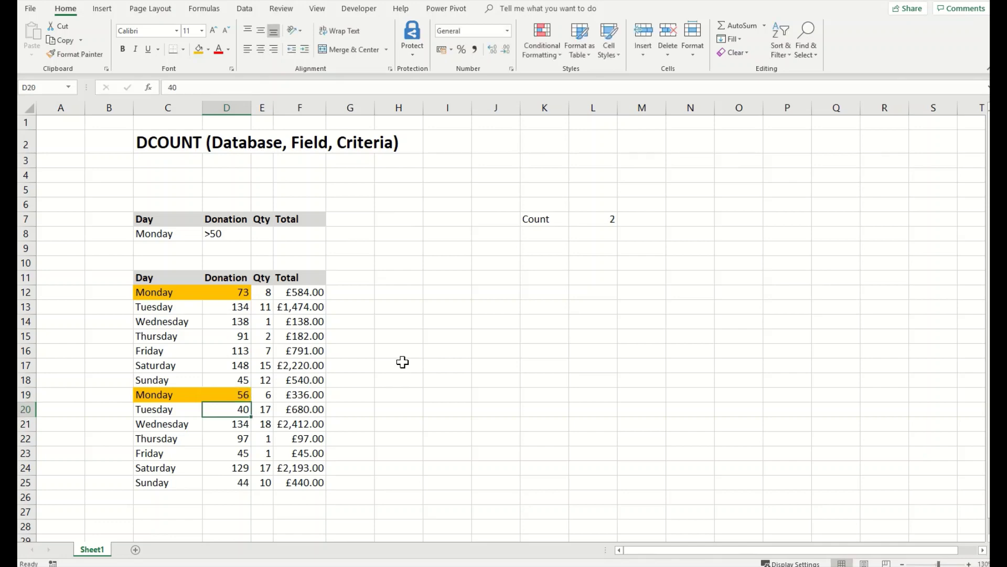
{"action": "left_click", "coordinate": [603, 223]}
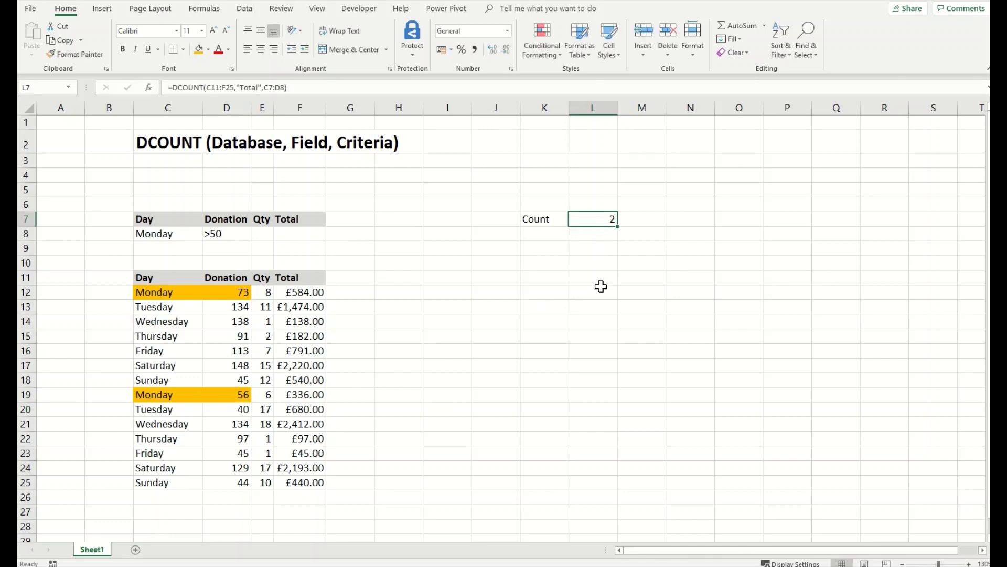
Shade L7 and the Monday Totals F12 (£584.00) and F19 (£336.00) orange
{"action": "left_click", "coordinate": [199, 49]}
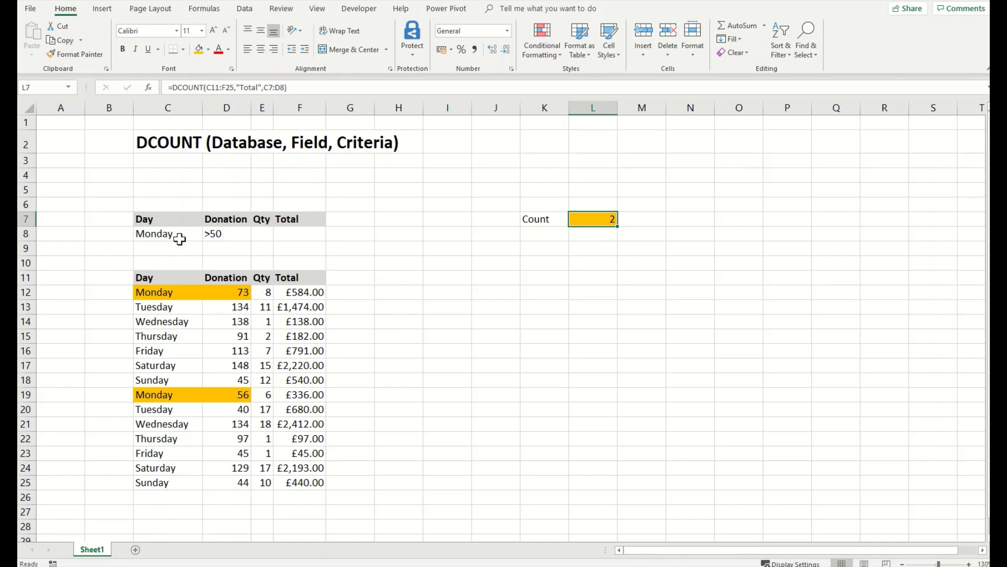
{"action": "left_click_drag", "start_coordinate": [176, 236], "coordinate": [231, 237]}
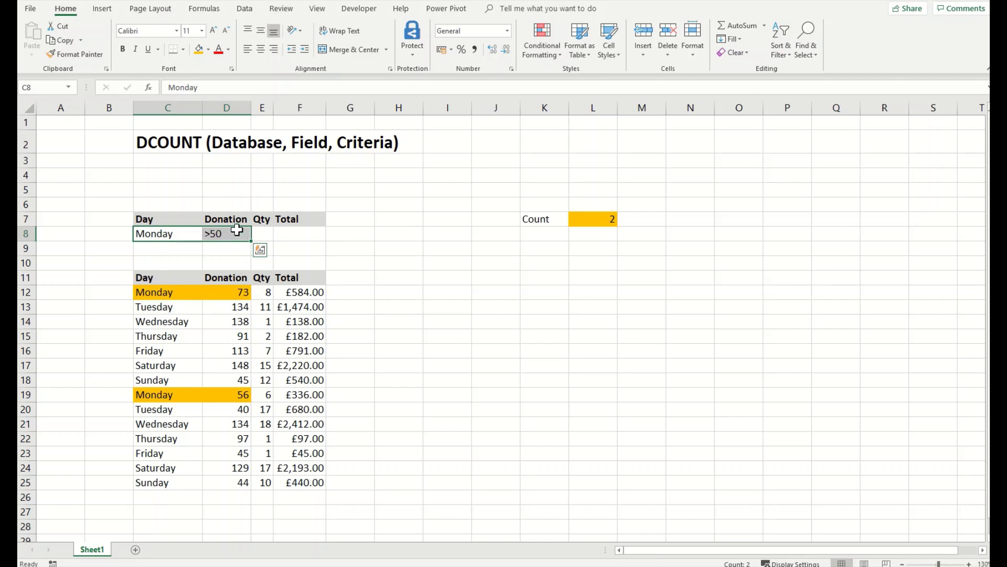
{"action": "left_click", "coordinate": [305, 292]}
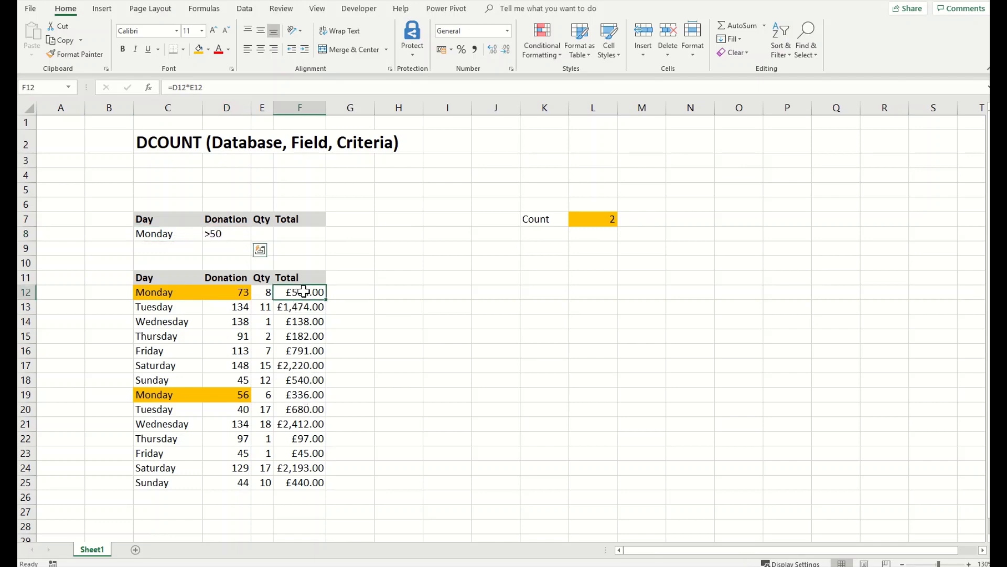
{"action": "left_click", "coordinate": [308, 394]}
{"action": "left_click", "coordinate": [299, 290]}
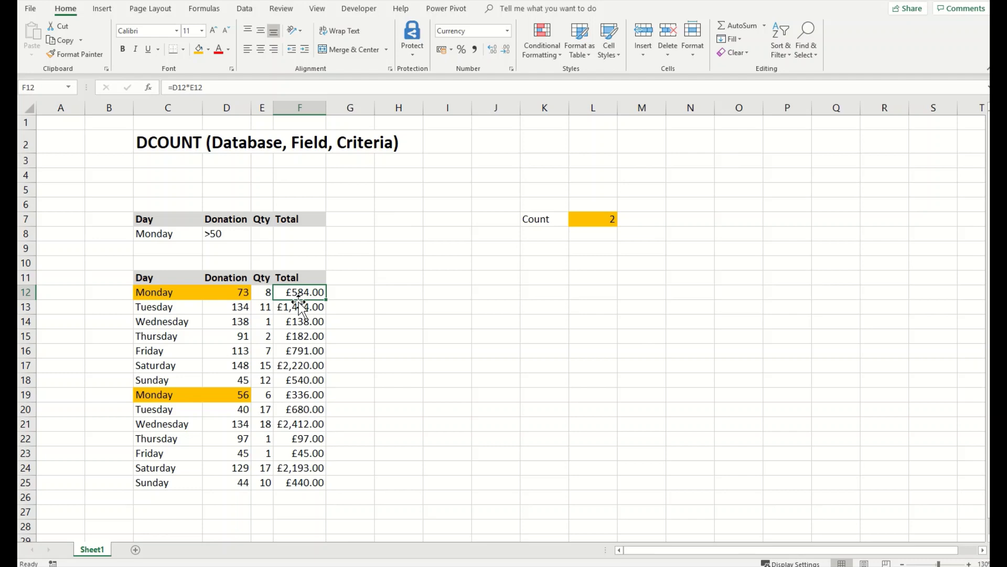
{"action": "left_click", "coordinate": [304, 394], "text": "ctrl"}
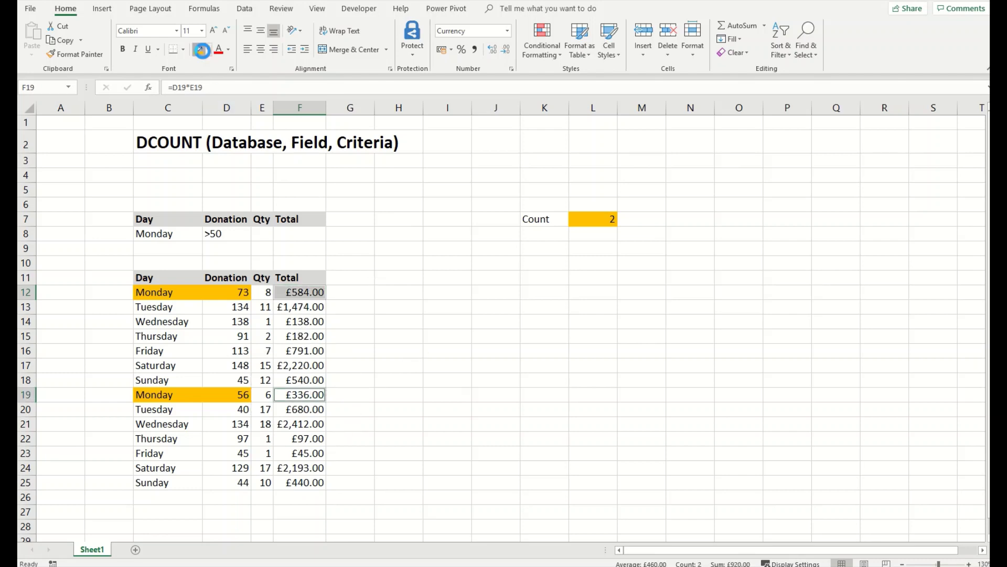
{"action": "left_click", "coordinate": [198, 49]}
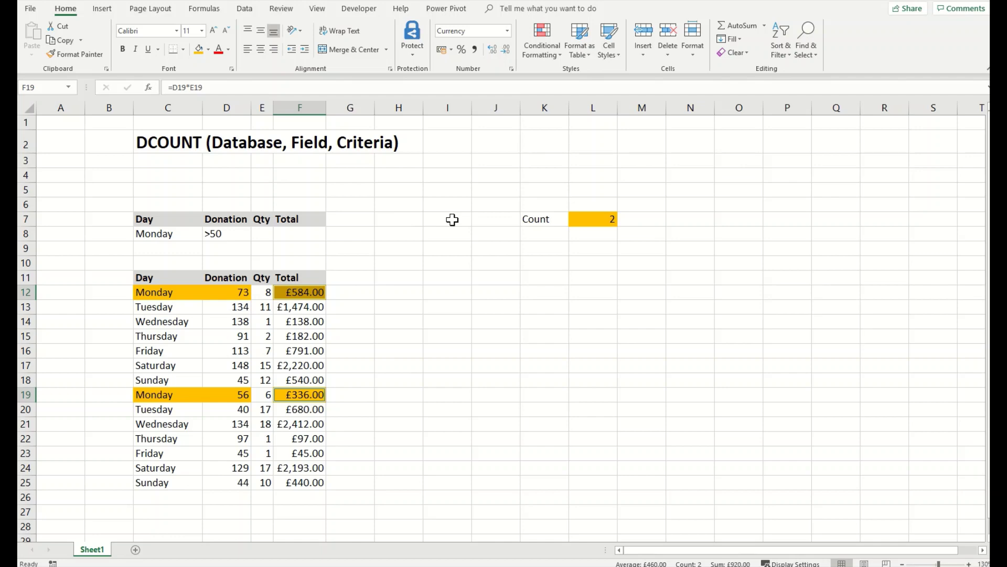